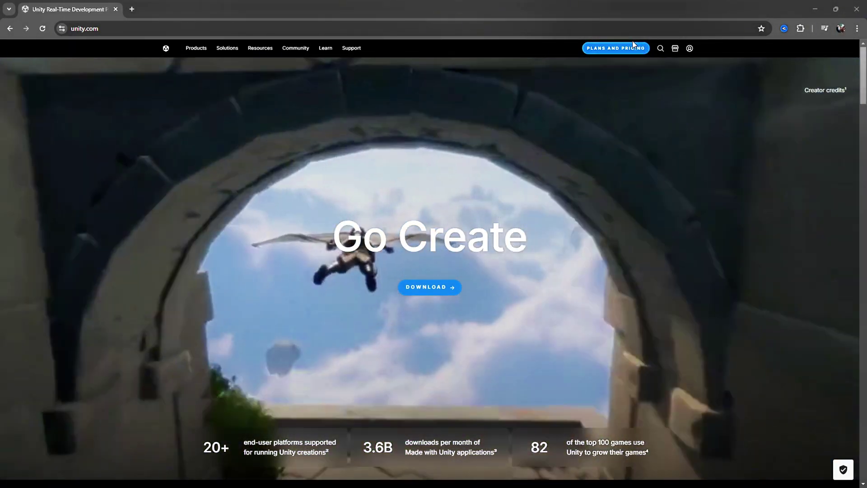
Open Unity's Plans and Pricing page to reach the Unity Hub Windows download
left_click(632, 47)
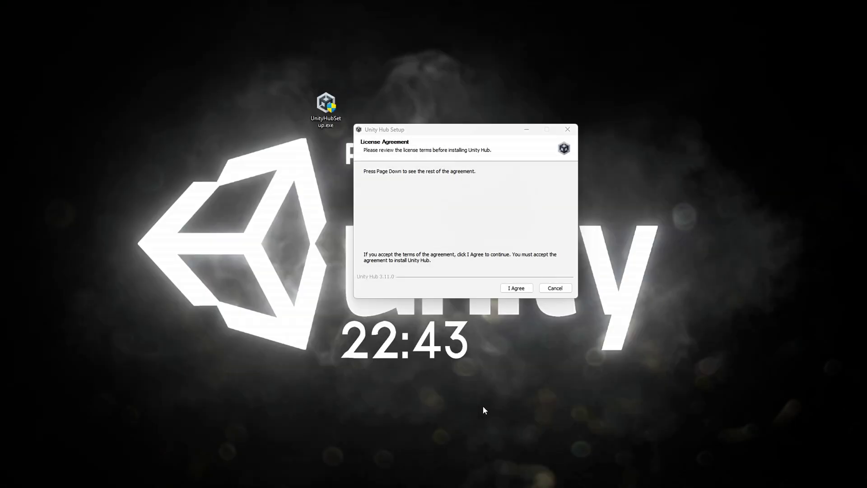
Accept the Unity Hub 3.11.0 licence and install into the default C:\Program Files\Unity Hub folder
left_click(521, 291)
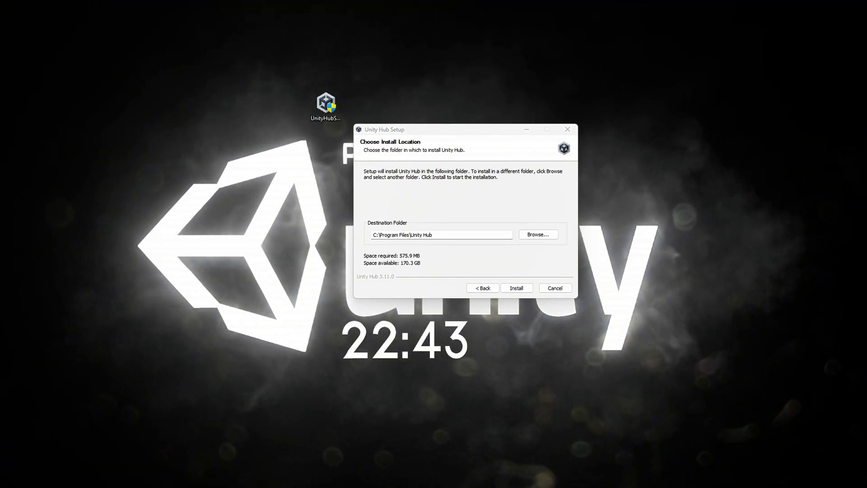
left_click(516, 288)
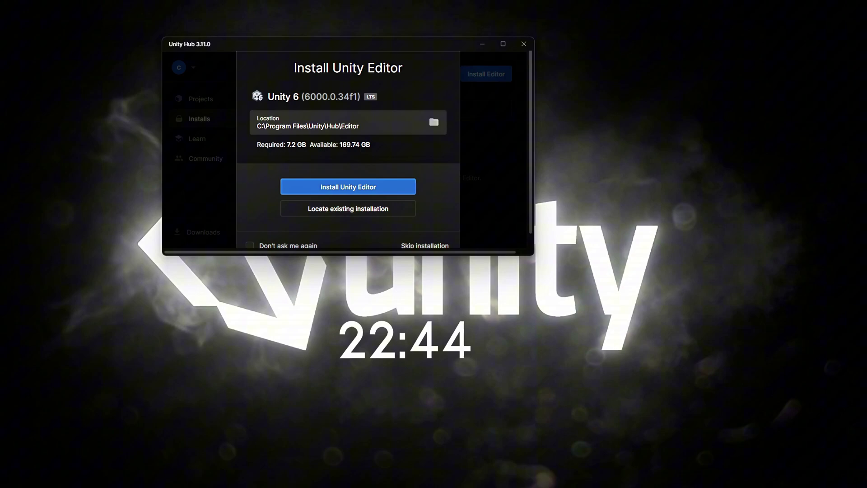
Skip the recommended Unity 6 editor install and bring up the Install Editor version list
scroll(442, 166, "down", 1)
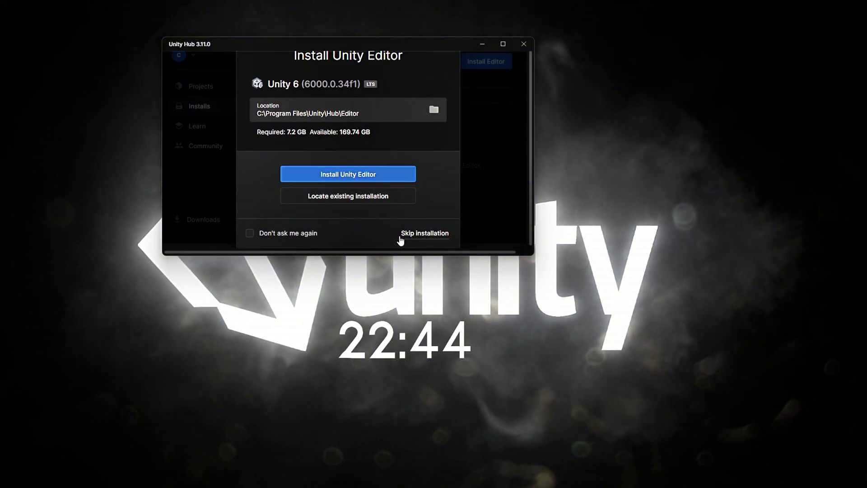
left_click(413, 233)
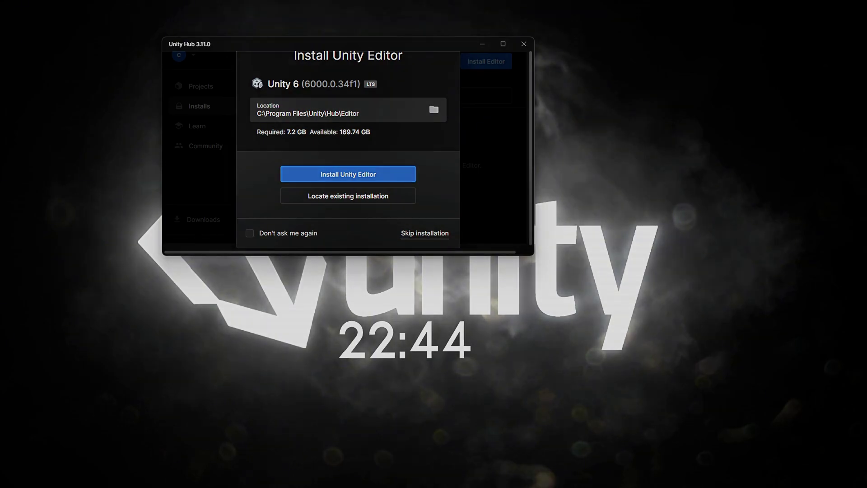
left_click(505, 277)
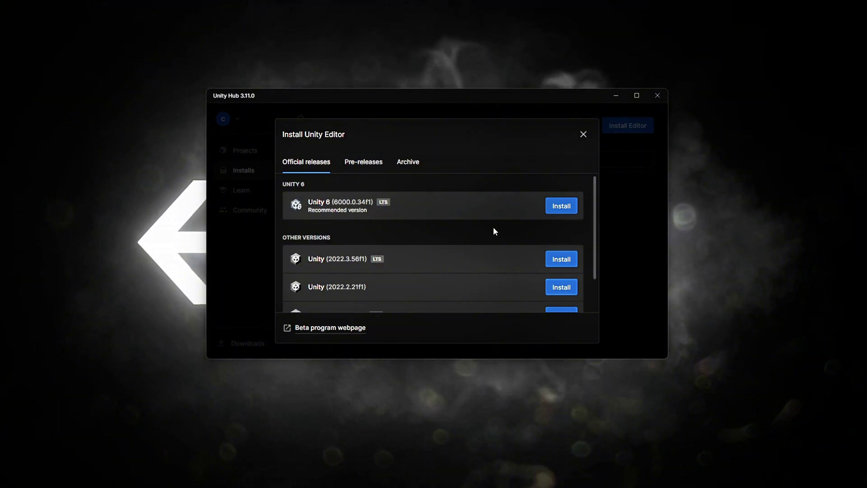
Browse Official releases and Pre-releases, then follow the Archive tab's download archive link
scroll(493, 227, "down", 1)
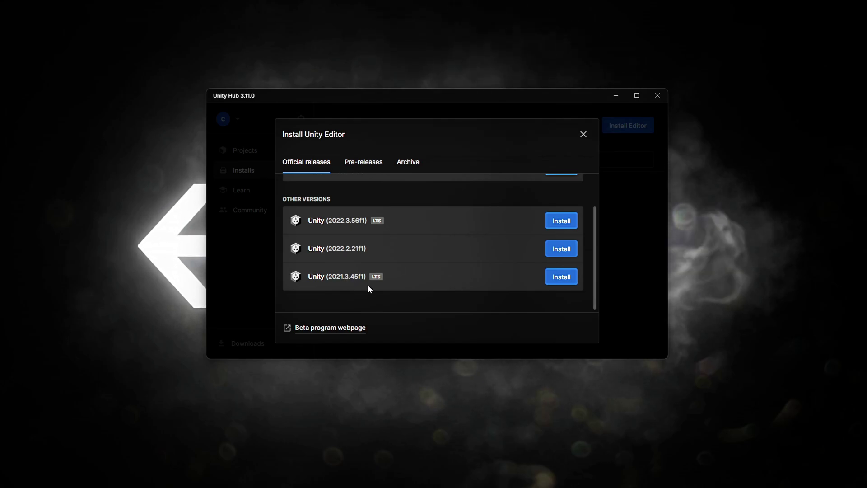
scroll(448, 288, "up", 1)
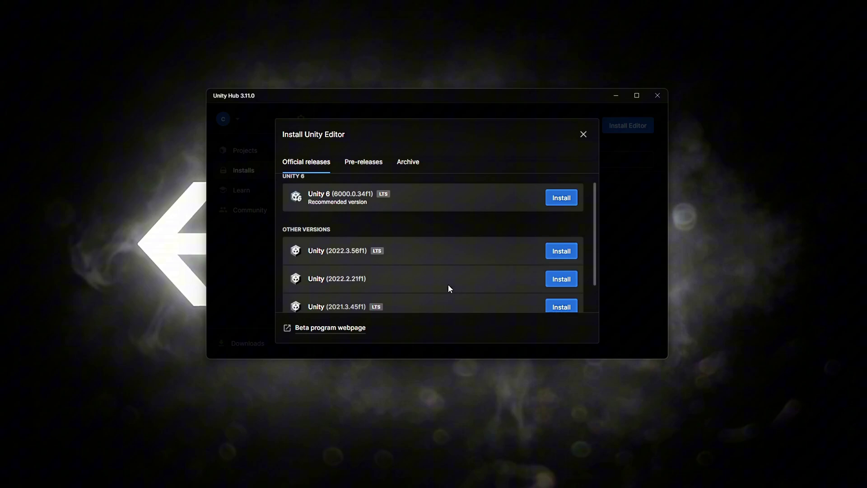
scroll(448, 288, "down", 1)
scroll(402, 180, "up", 1)
left_click(367, 164)
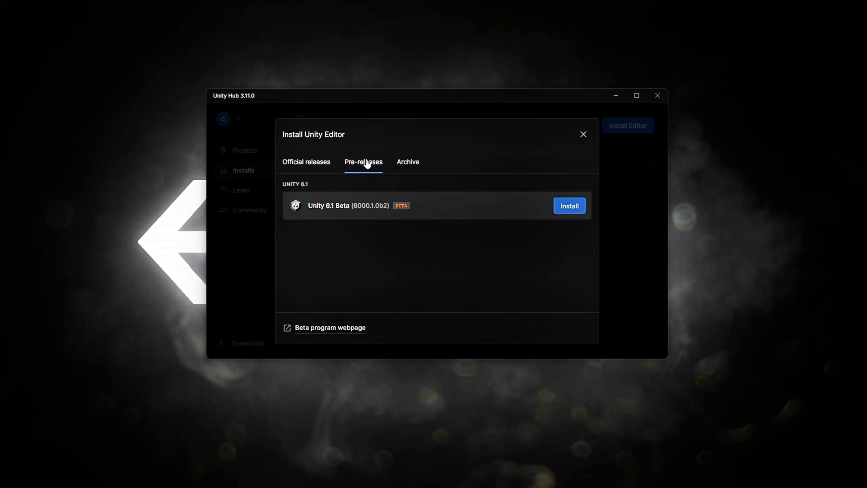
left_click(419, 166)
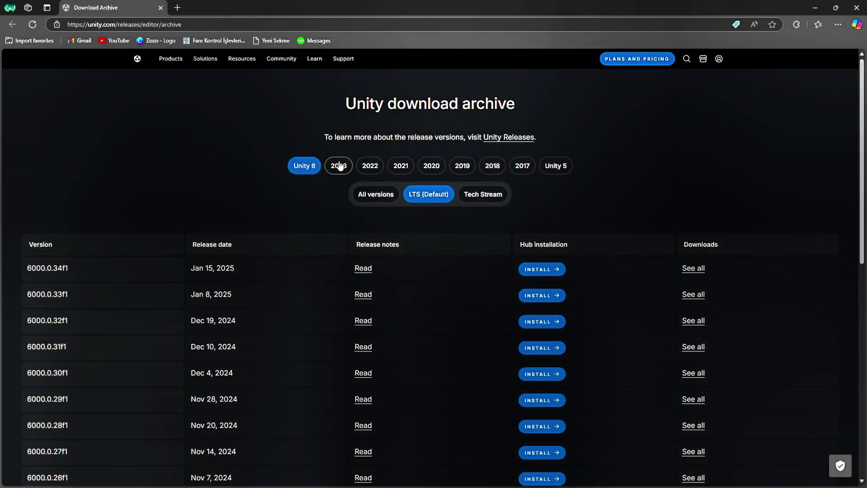
Browse the archive's 2023, 2022, 2021 and 2020 Unity release lists
left_click(339, 165)
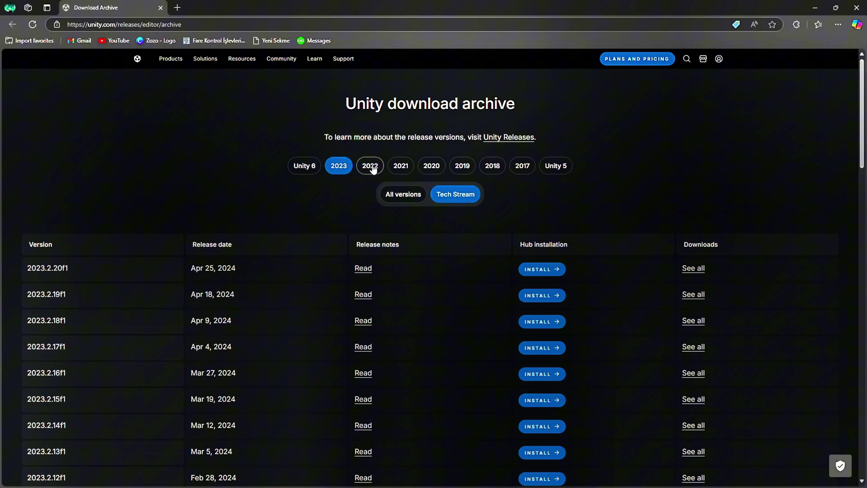
left_click(370, 167)
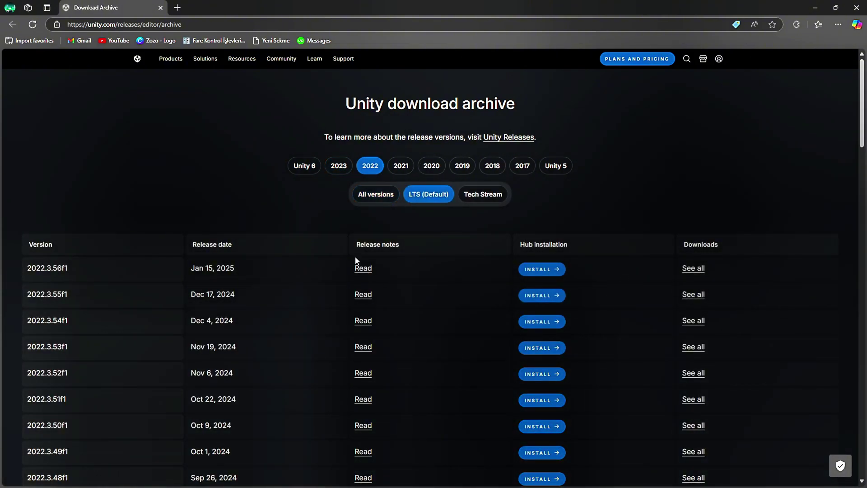
left_click(408, 168)
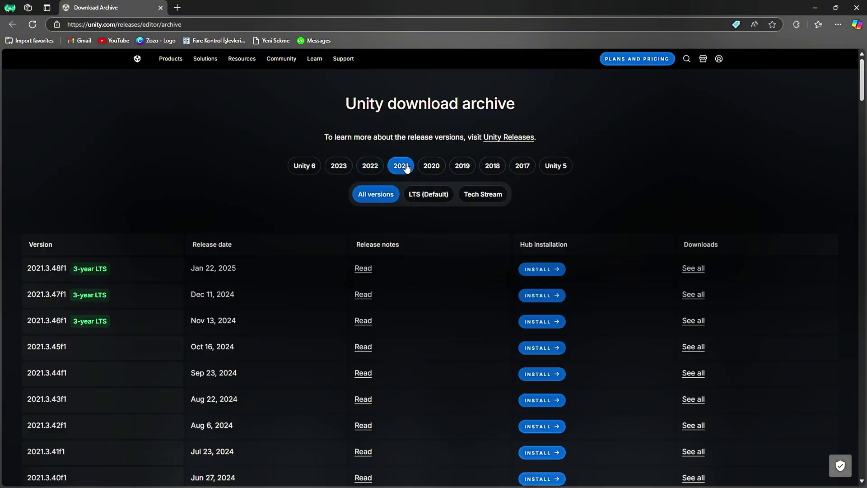
left_click(430, 171)
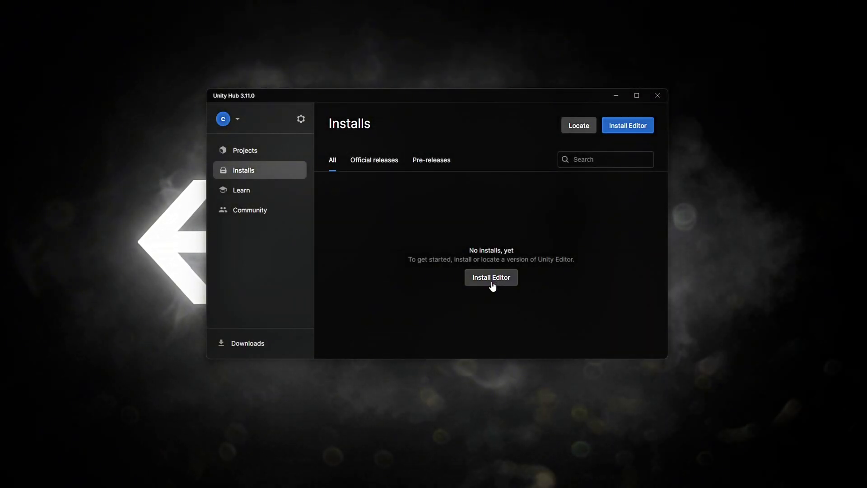
Pick Unity 6 LTS with Android, UWP, WebGL, Windows Dedicated Server and IL2CPP modules
left_click(492, 279)
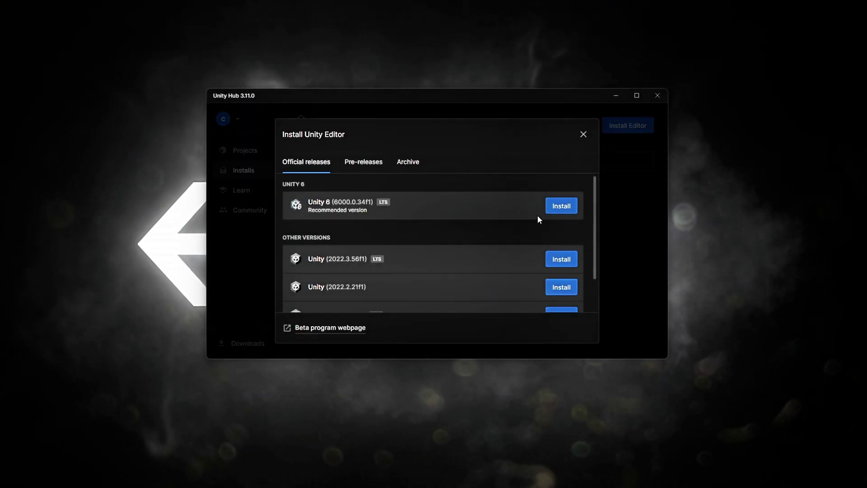
left_click(562, 207)
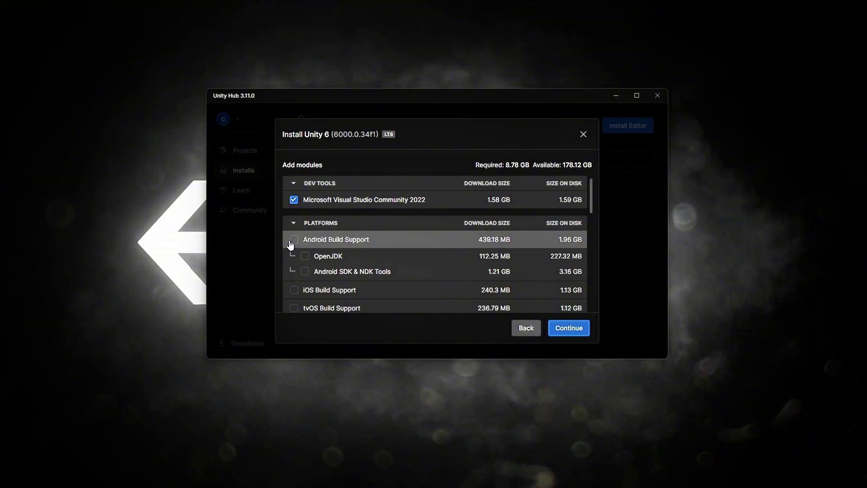
left_click(291, 241)
scroll(567, 237, "down", 6)
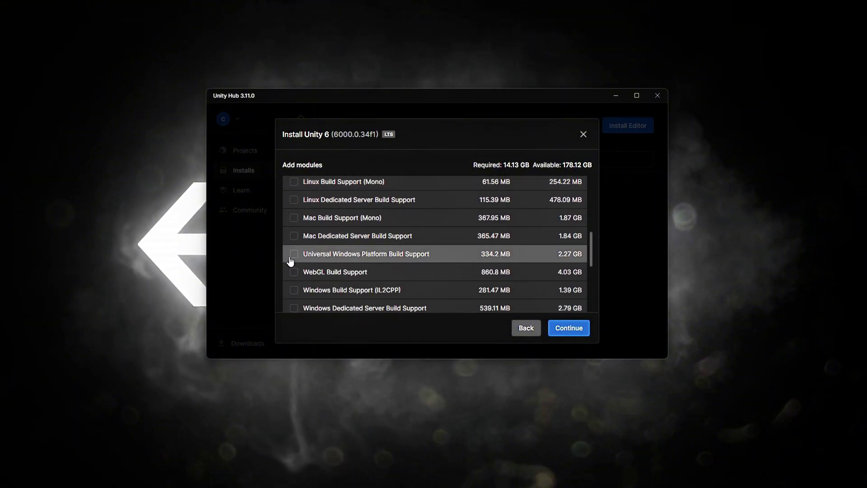
left_click(294, 253)
left_click(294, 272)
scroll(298, 277, "down", 2)
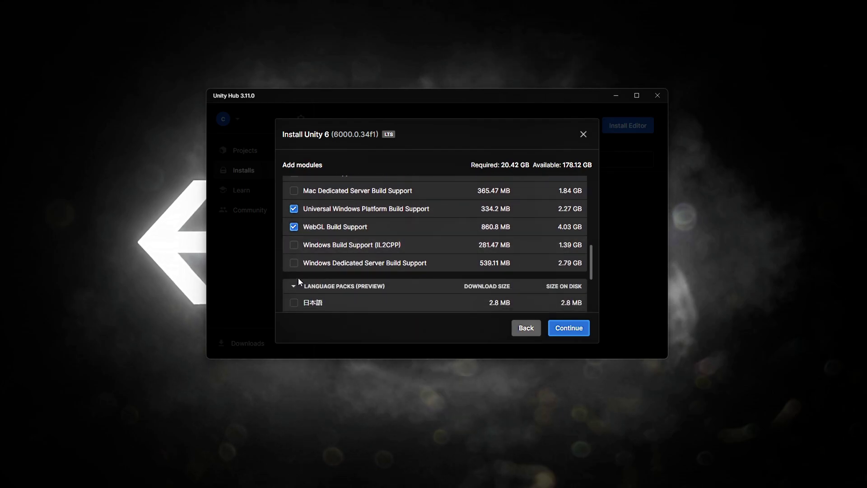
left_click(298, 263)
left_click(293, 245)
scroll(525, 253, "down", 4)
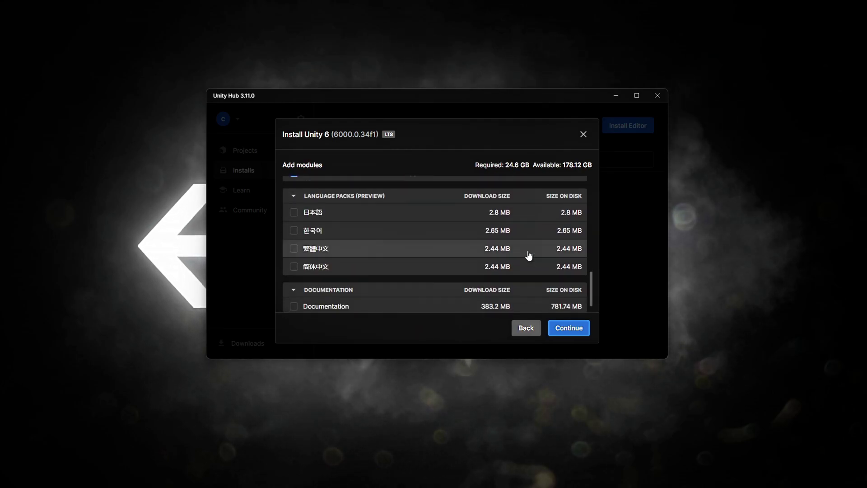
scroll(316, 289, "down", 1)
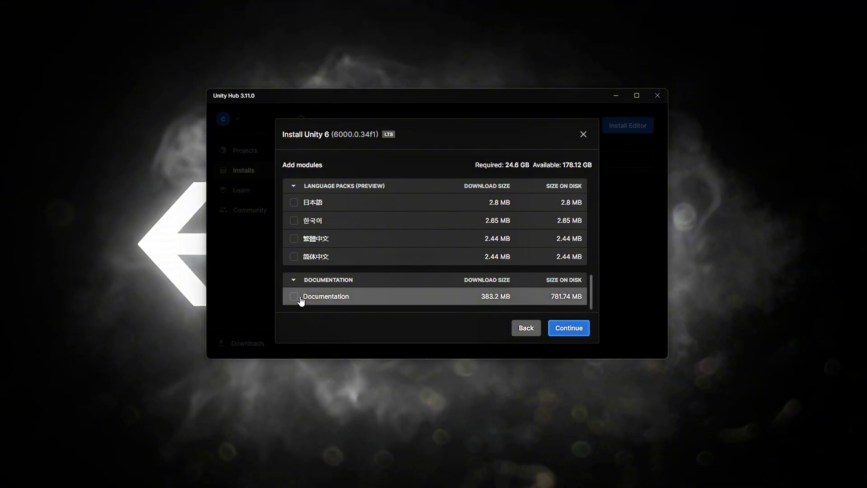
Accept the Visual Studio 2022 and Android SDK/NDK terms and start the Unity 6 install
left_click(569, 328)
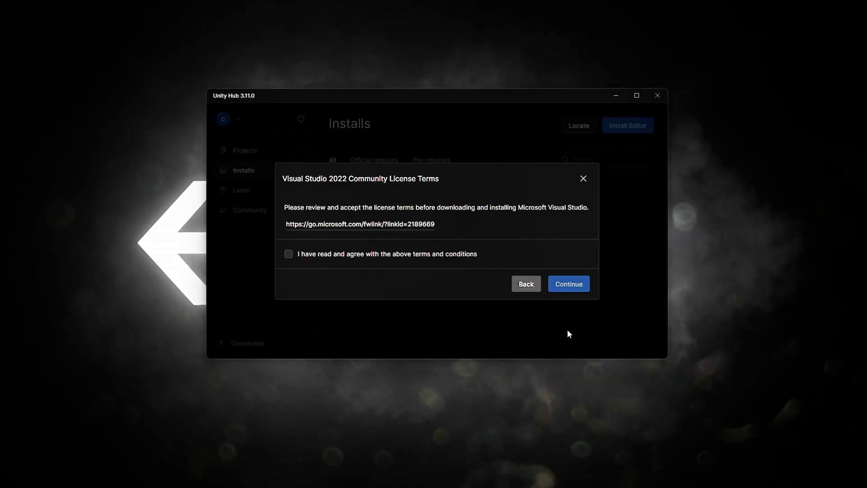
left_click(425, 255)
left_click(567, 285)
scroll(433, 217, "down", 10)
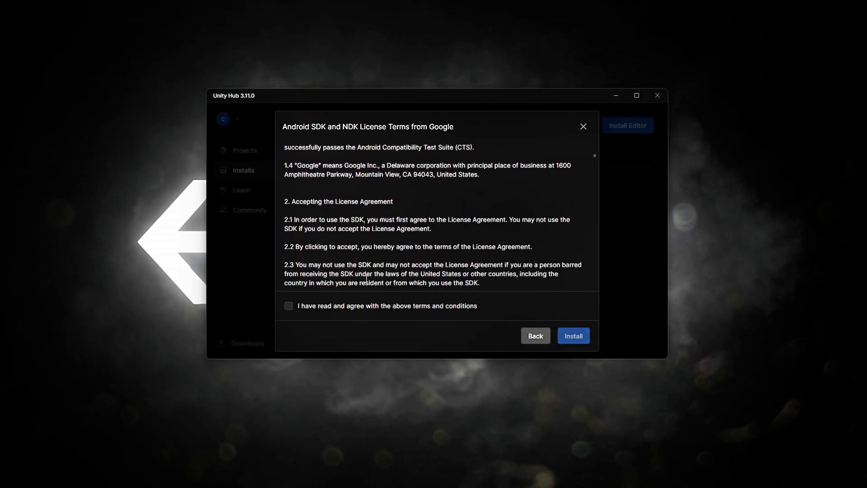
left_click(288, 306)
left_click(574, 335)
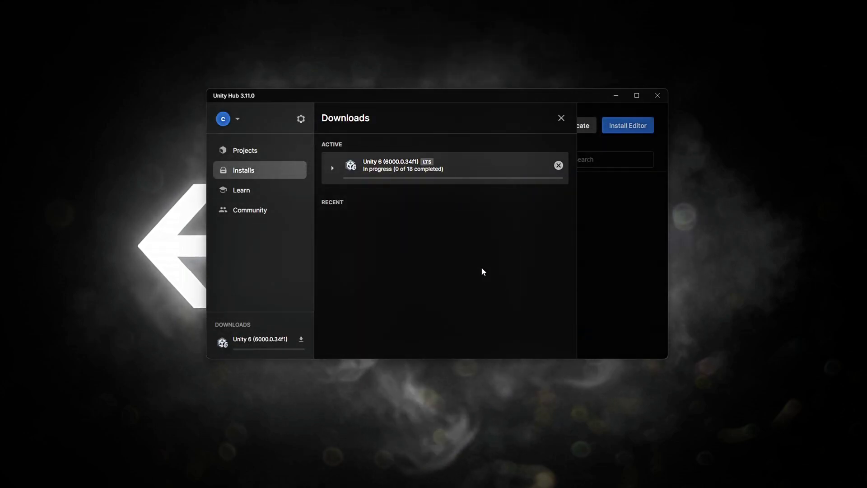
left_click(330, 169)
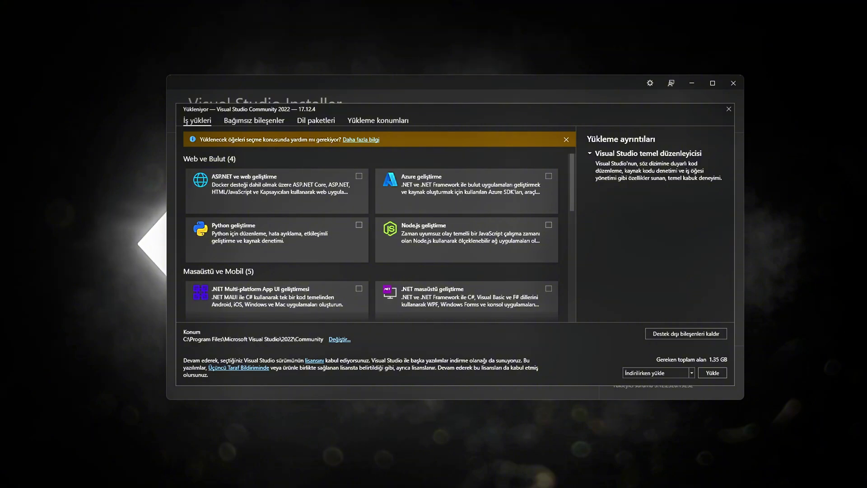
Tick the 'Unity ile oyun geliştirme' workload and install Visual Studio Community 2022
scroll(391, 236, "down", 5)
left_click(359, 232)
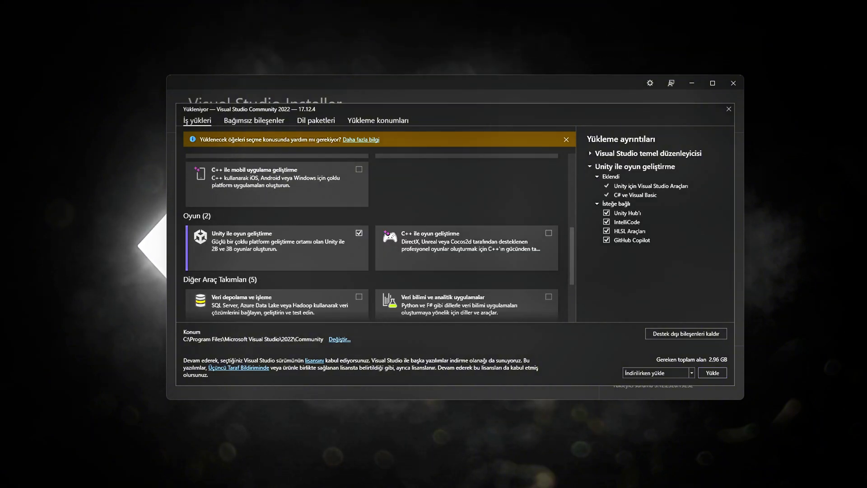
left_click(712, 373)
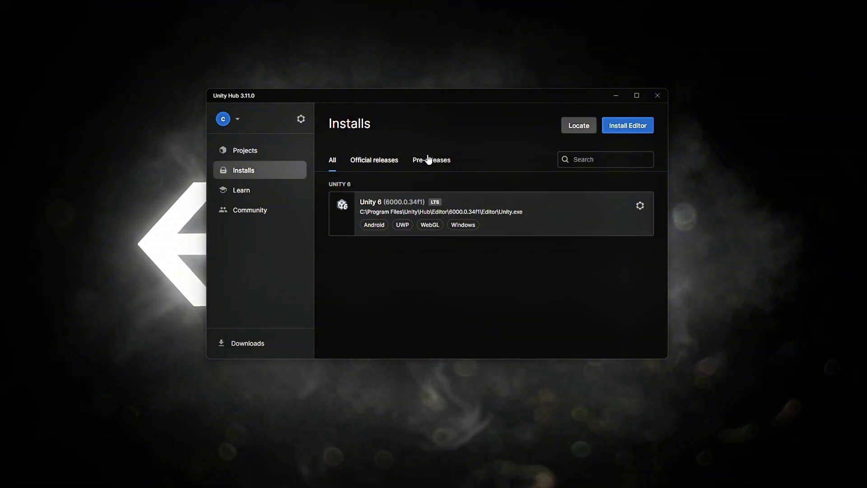
In Preferences, view Installs settings and switch the theme to Light, then back to Dark
left_click(300, 120)
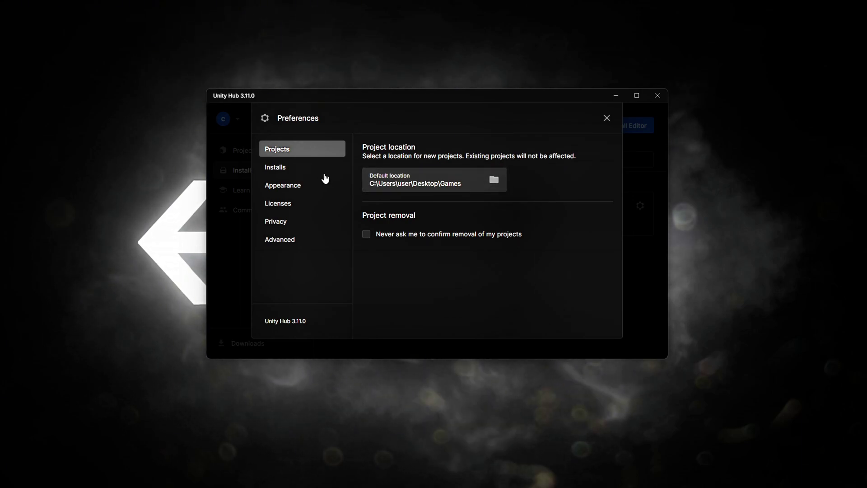
left_click(322, 168)
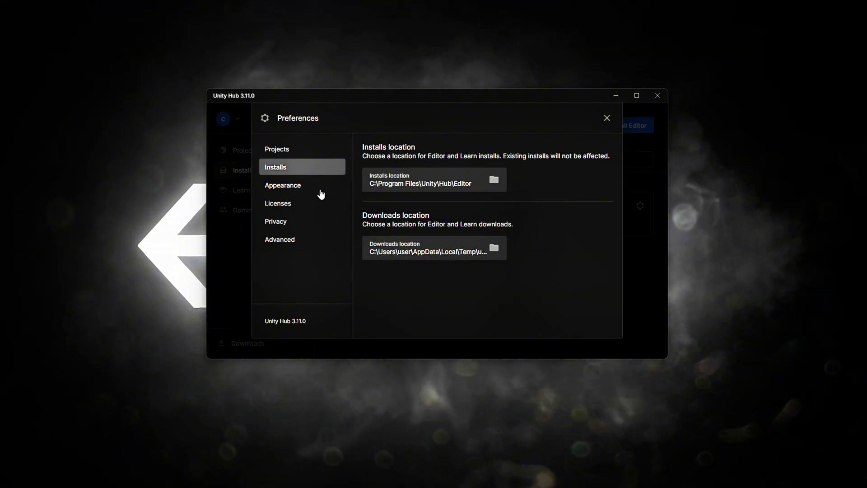
left_click(321, 190)
left_click(366, 174)
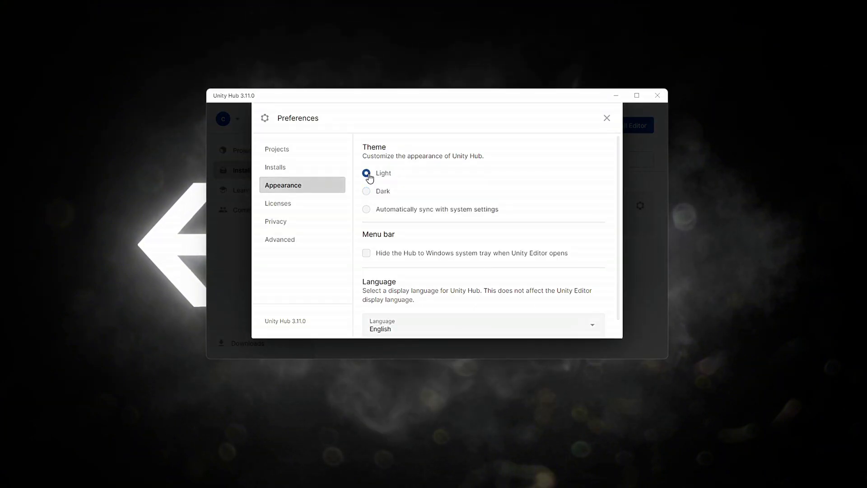
left_click(367, 193)
scroll(429, 217, "down", 1)
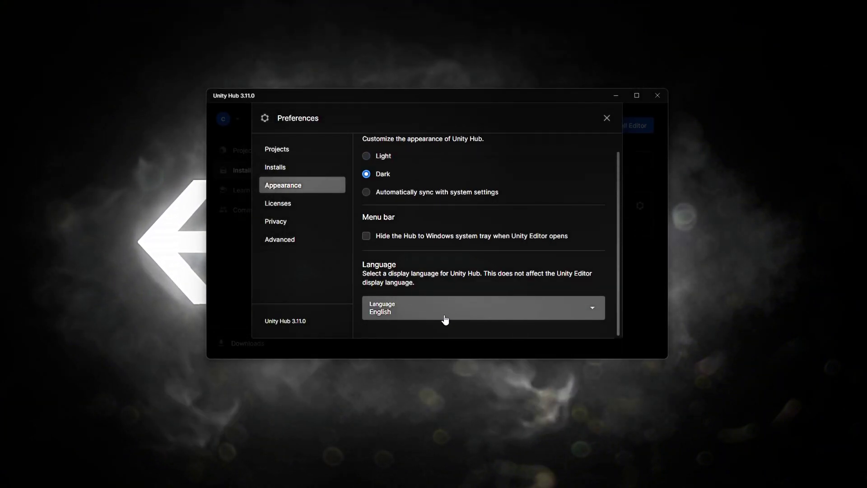
Under Licenses, add a new licence via Get a free personal license
left_click(298, 204)
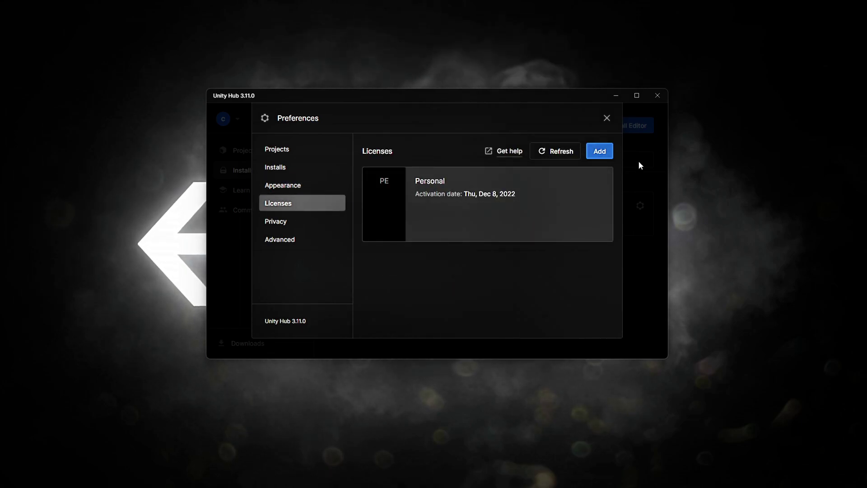
left_click(601, 157)
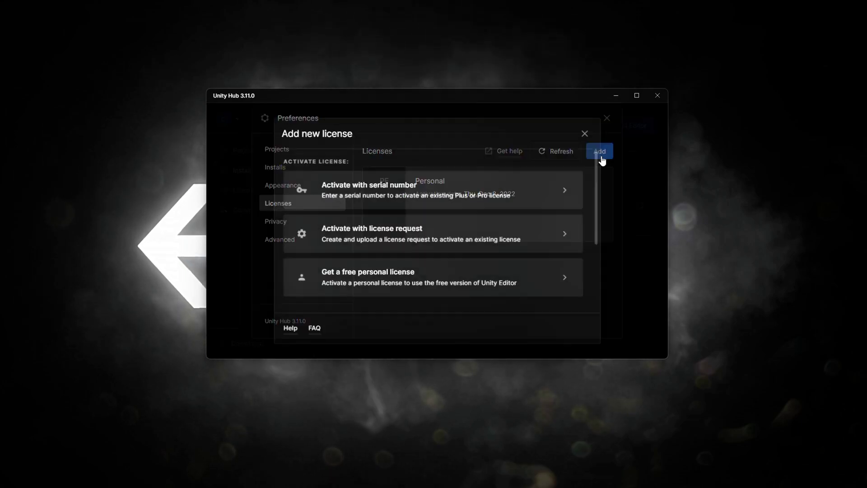
scroll(571, 194, "down", 4)
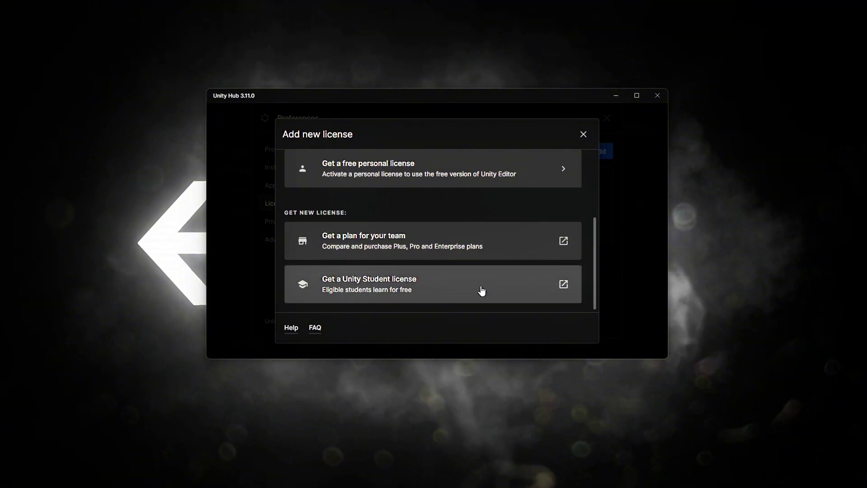
scroll(461, 253, "up", 5)
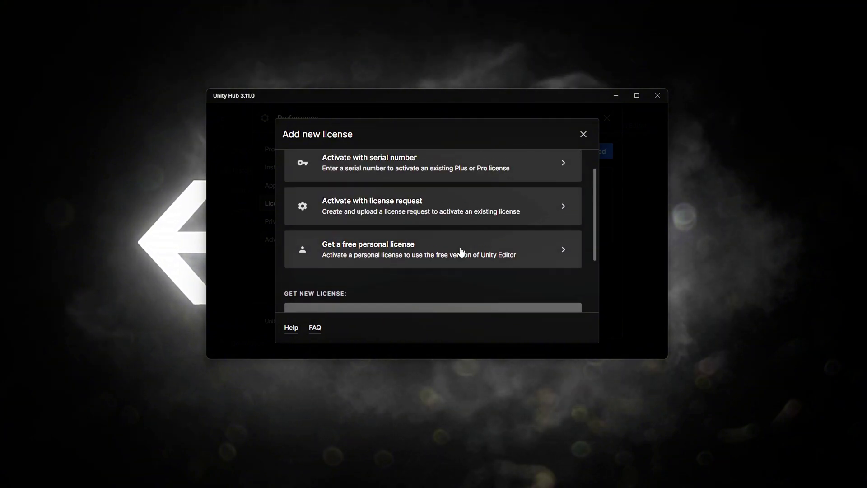
left_click(461, 274)
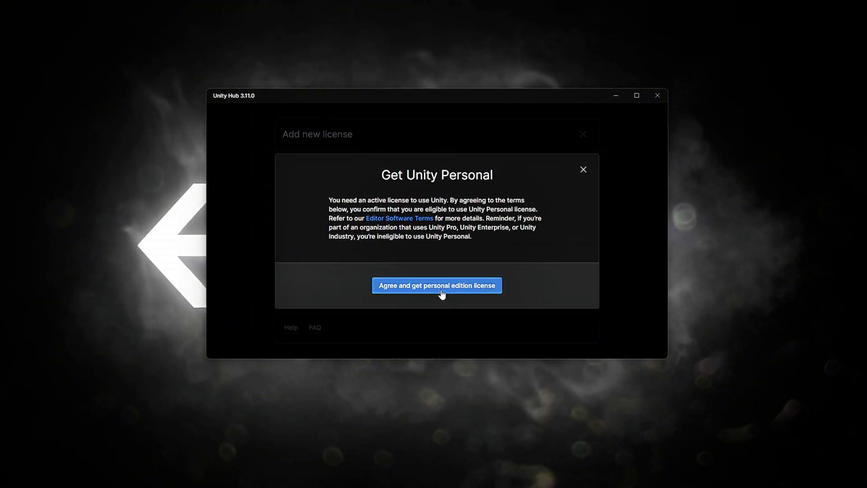